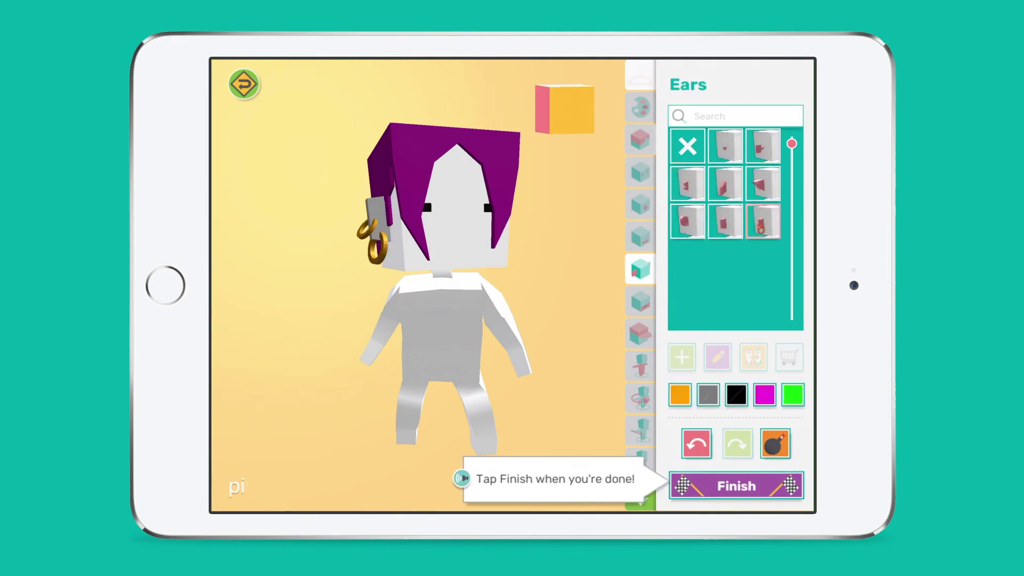
Give the avatar a pale peach skin tone and a wide open smiling mouth.
left_click(753, 120)
left_click(682, 296)
left_click(717, 120)
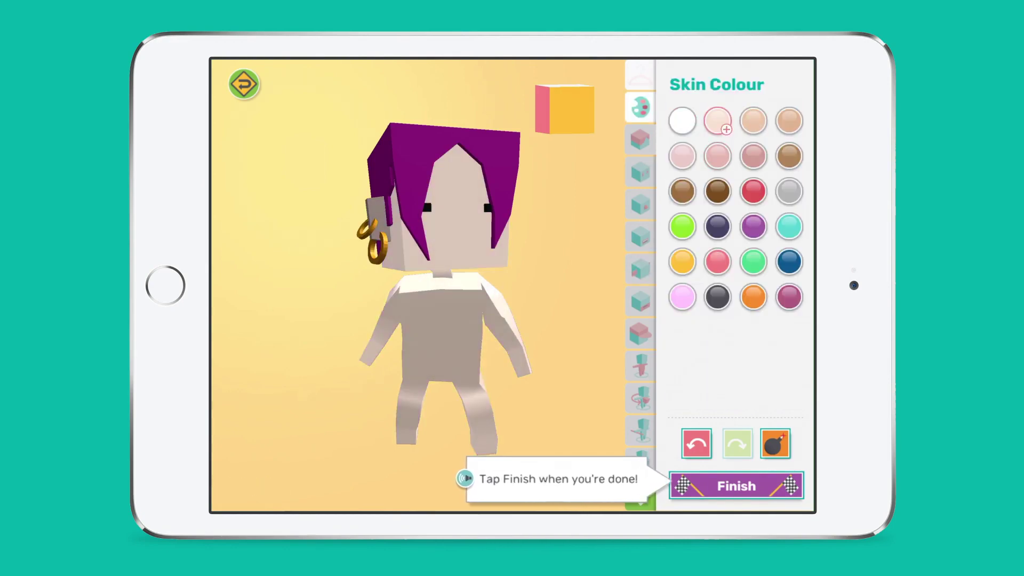
left_click(640, 236)
left_click(725, 221)
Try headwear options on the avatar and choose an outfit for its upper body.
left_click(640, 334)
left_click(726, 146)
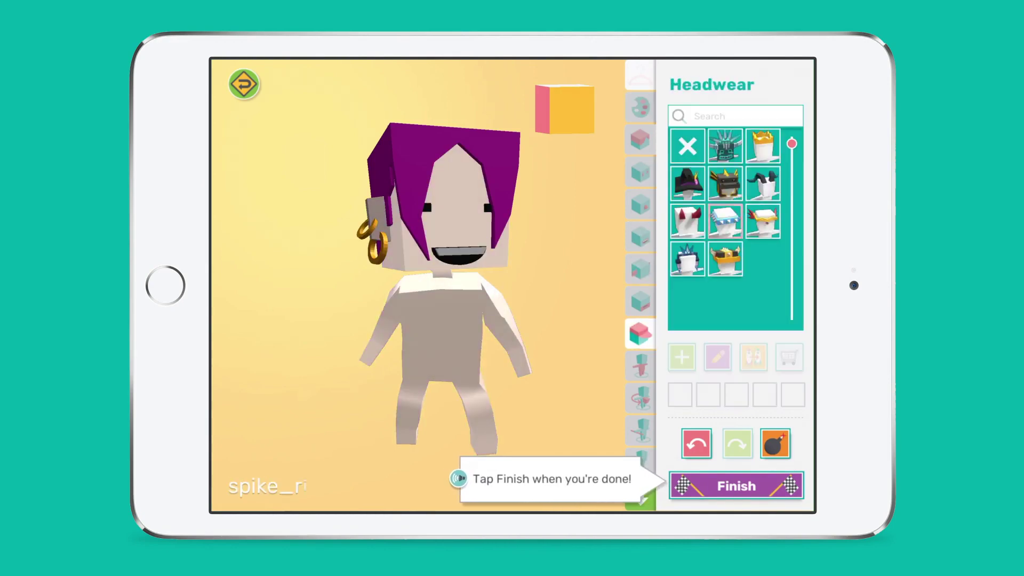
left_click(725, 221)
left_click(640, 366)
left_click(726, 183)
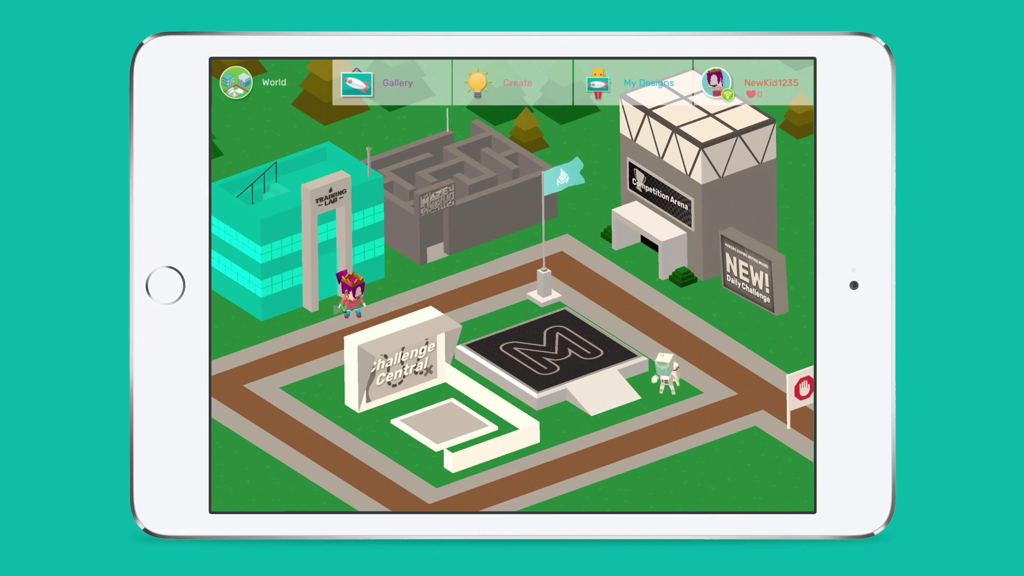
Walk the avatar along the world's paths from the Training Lab to the robot beside the M platform.
left_click(498, 277)
left_click(757, 393)
left_click(607, 456)
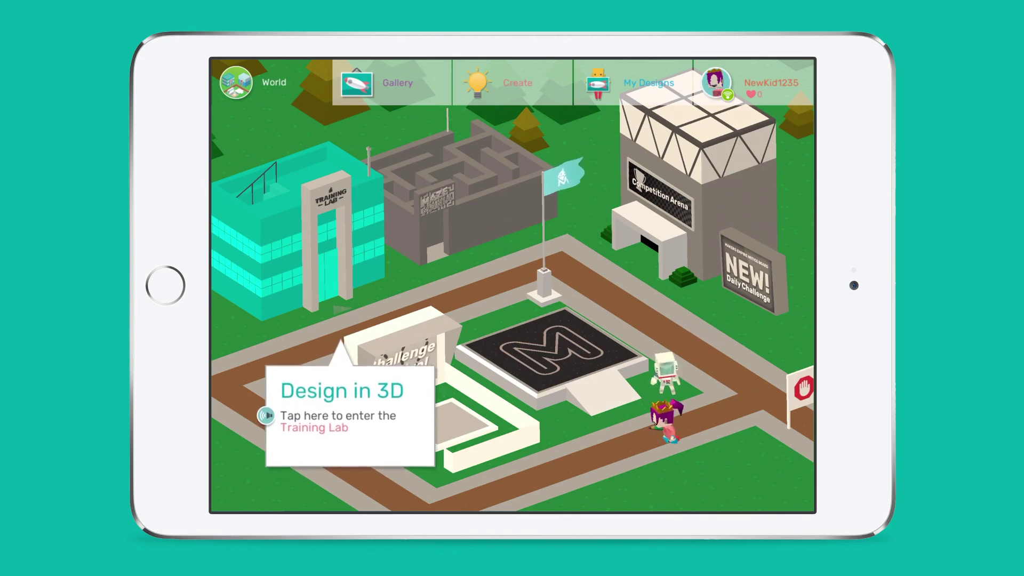
left_click(632, 410)
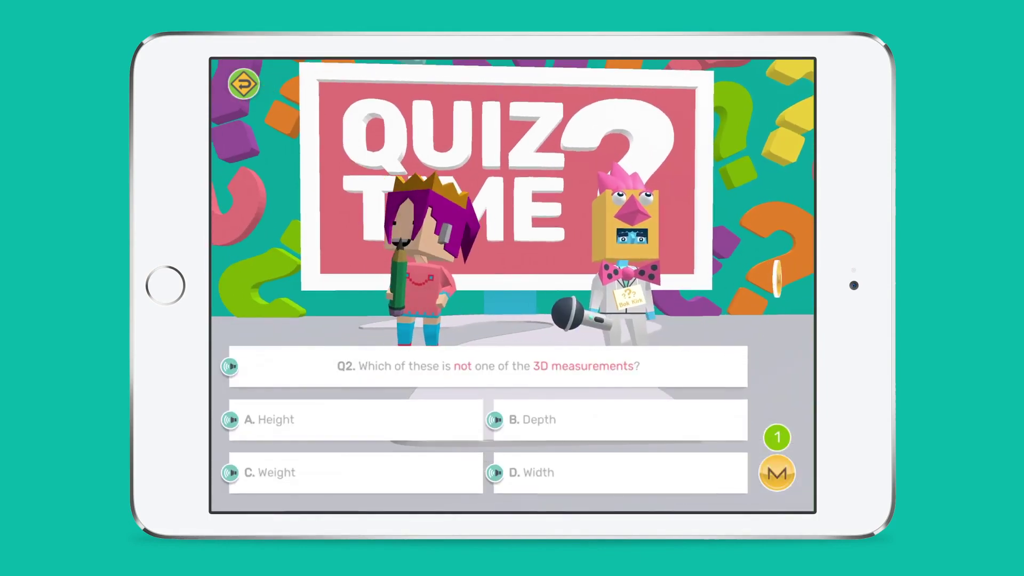
Answer quiz question 2 about which option is not a 3D measurement with Weight.
left_click(356, 473)
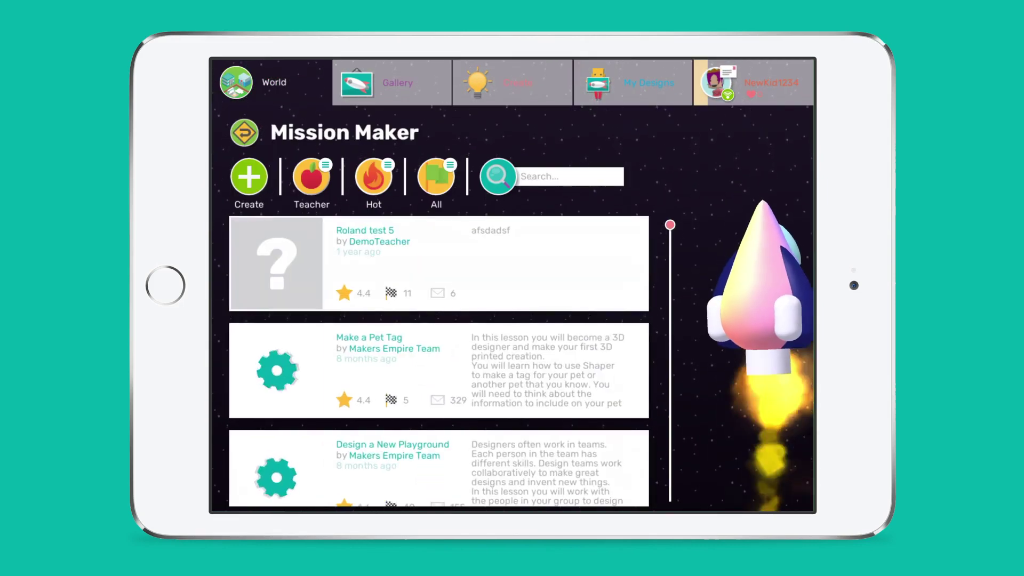
Find the "(3-4) 18. Granny's Helper" mission in the Mission Maker list and start it.
scroll(439, 362, "down", 15)
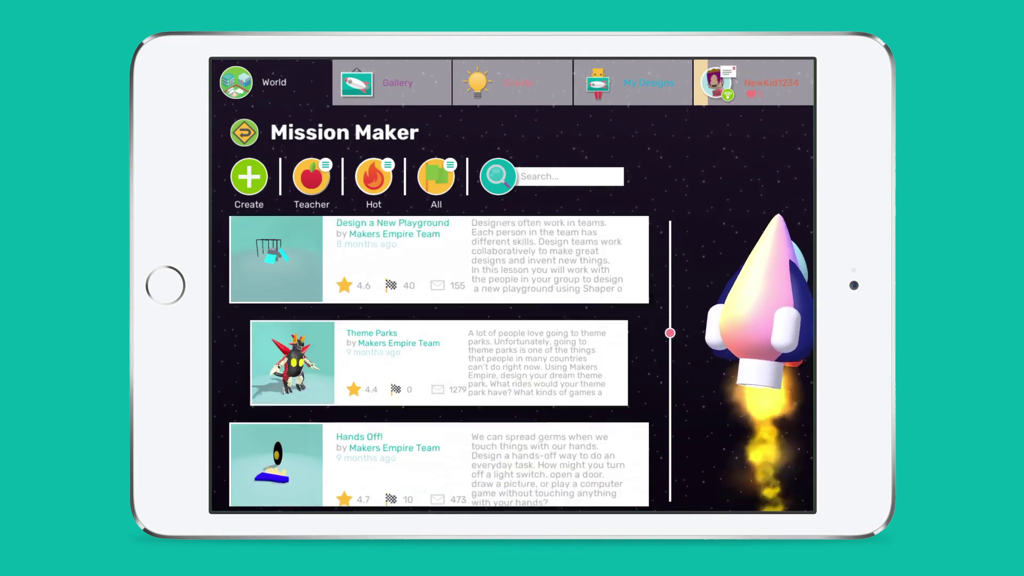
scroll(439, 362, "down", 3)
left_click(439, 442)
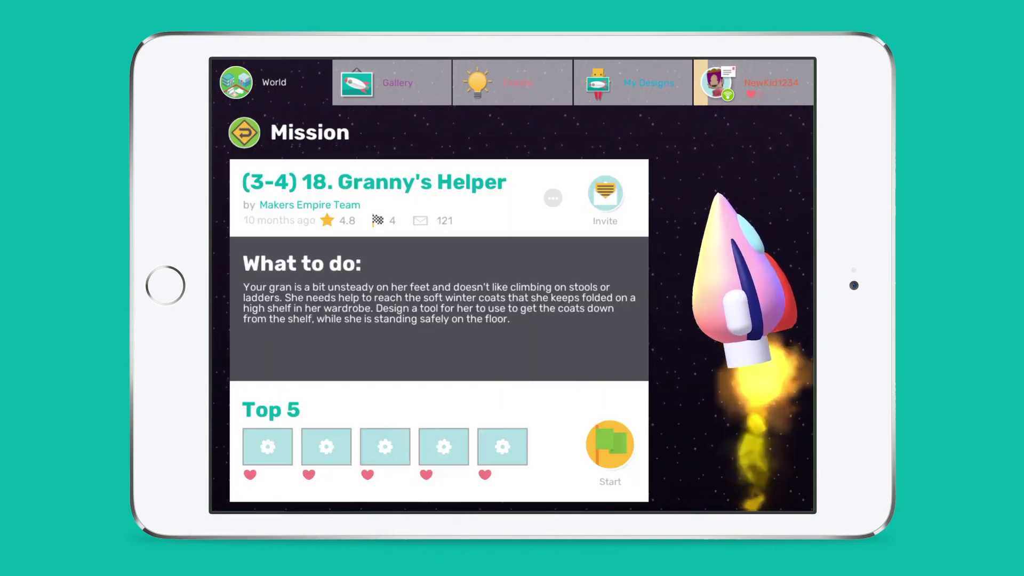
left_click(610, 444)
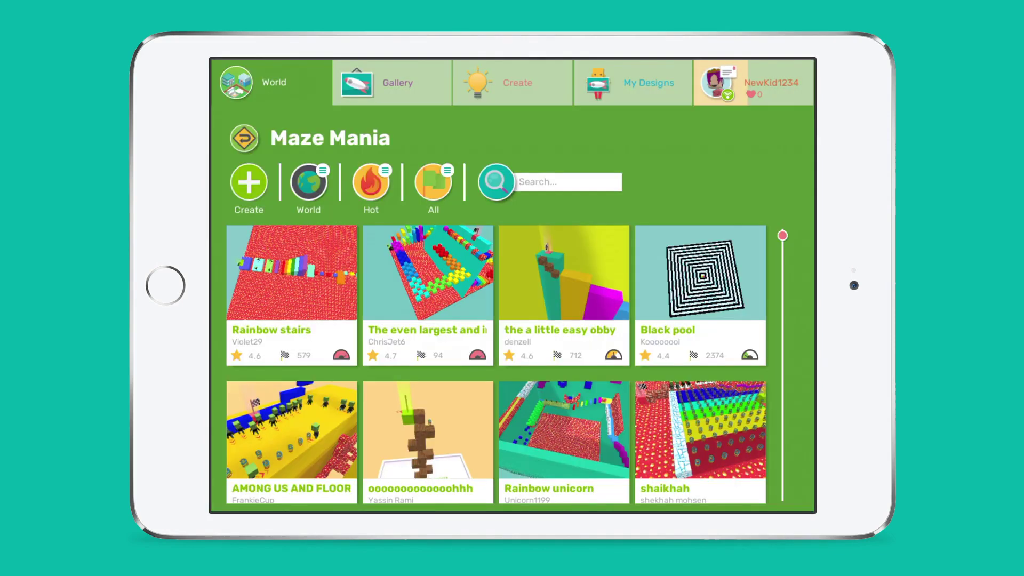
Browse the mazes in Maze Mania and the saved designs in My Designs.
scroll(506, 363, "down", 10)
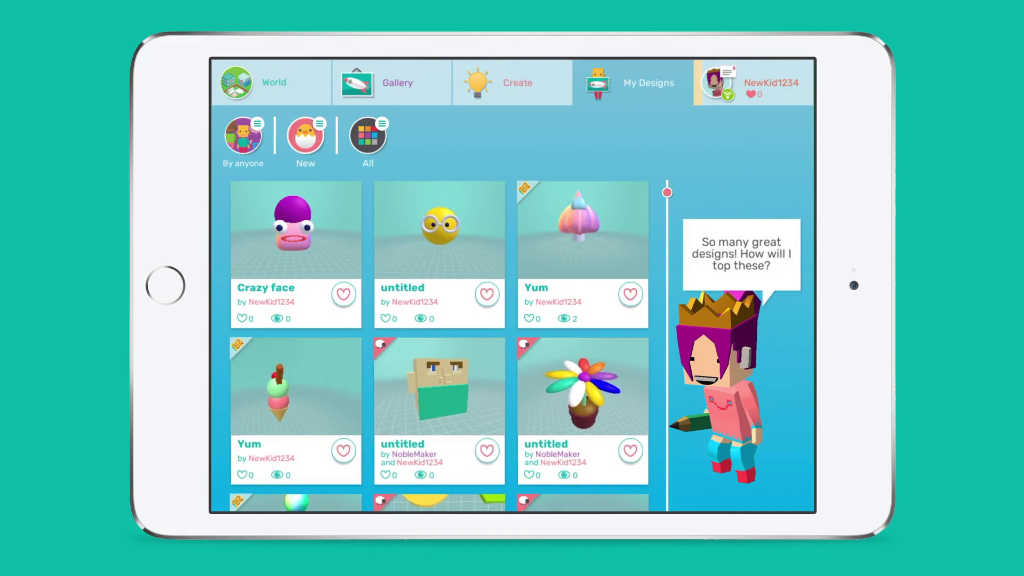
scroll(439, 345, "down", 1)
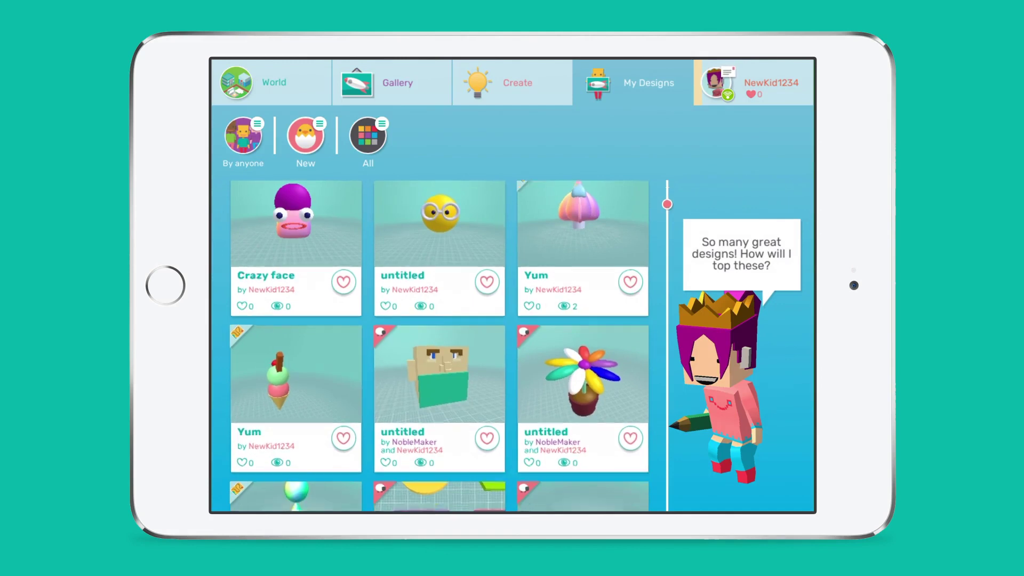
scroll(439, 345, "up", 1)
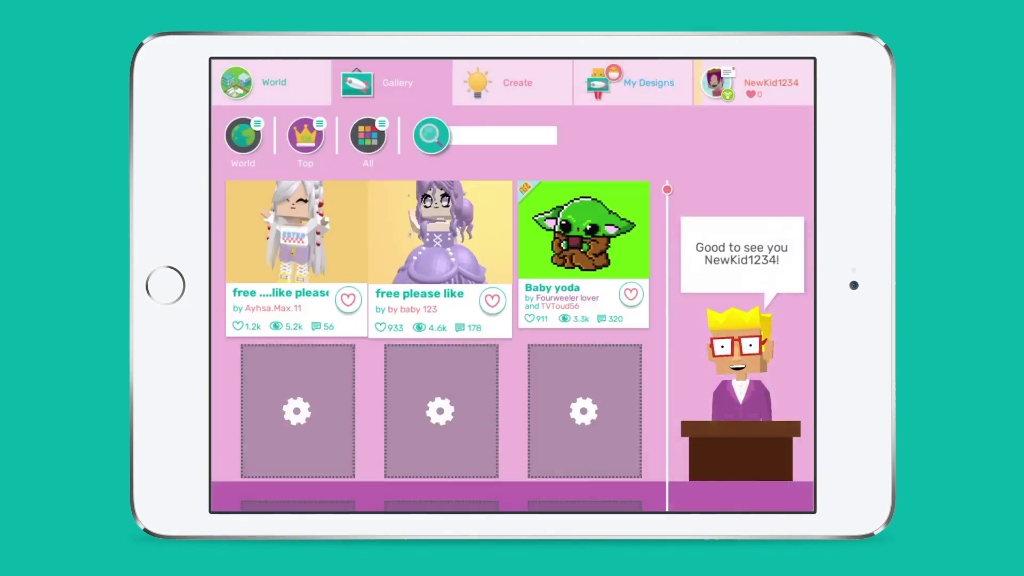
Filter the Gallery by Hot, open the Sushi design and write the comment "This is awesome! I LOOOOOVE sushi".
left_click(305, 135)
left_click(347, 155)
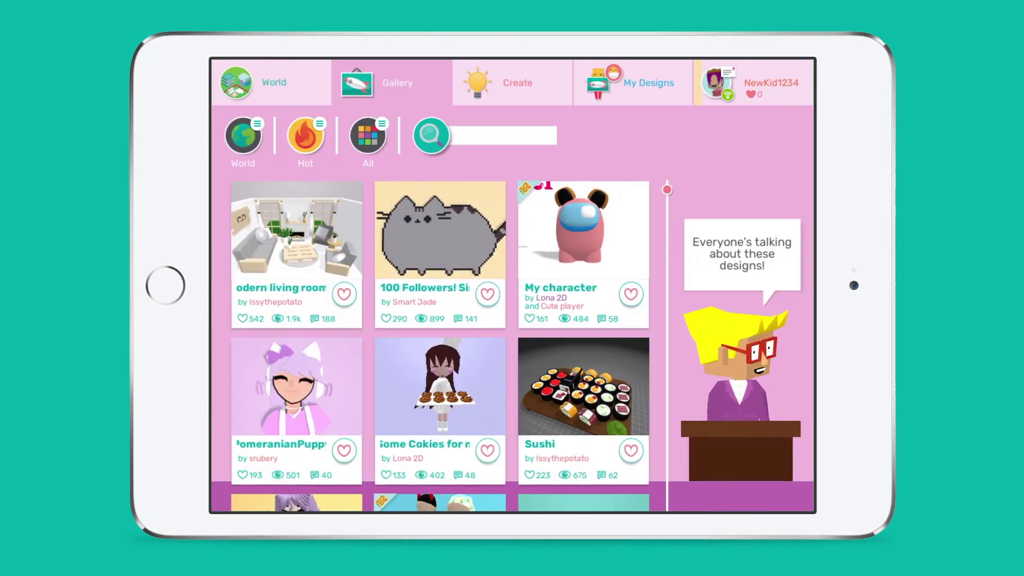
left_click(582, 385)
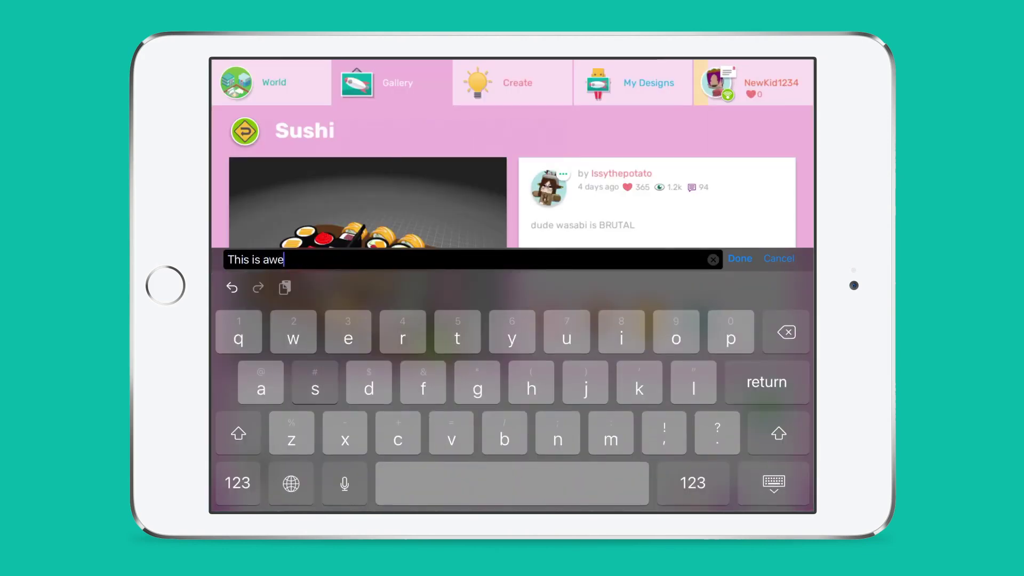
type("some! I LOOOOOVE sushi")
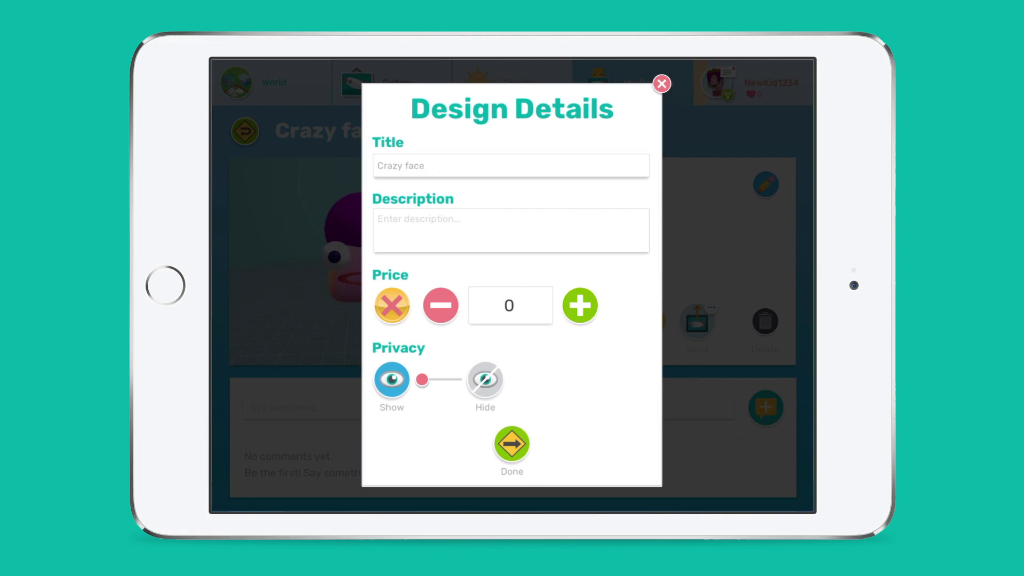
Set the Crazy face design's privacy to Hide, and open the Gallery's audience filter.
left_click(438, 379)
left_click(512, 443)
left_click(397, 83)
left_click(244, 136)
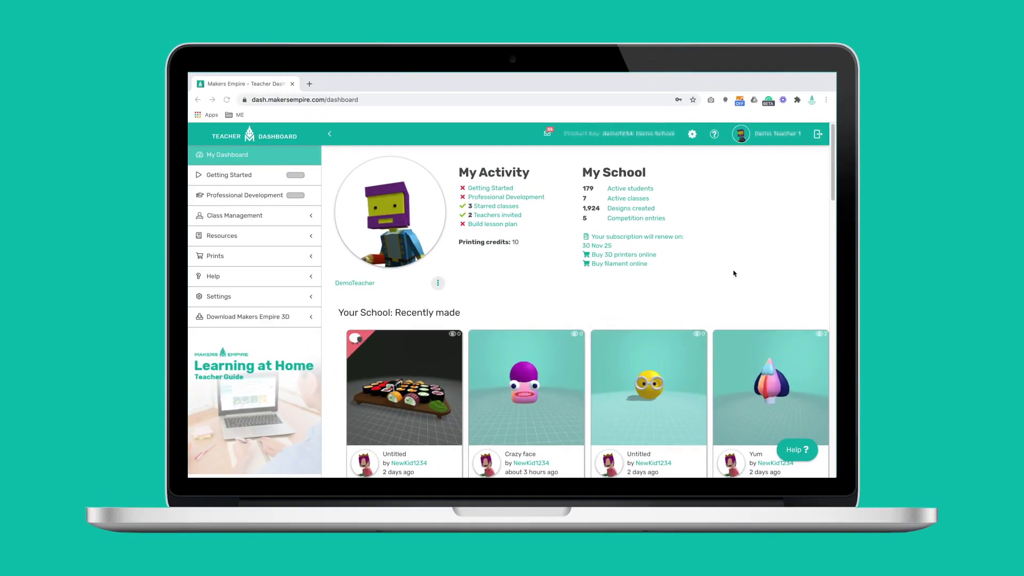
Go through the Getting Started welcome pages and confirm that Makers Empire 3D is already downloaded.
left_click(236, 176)
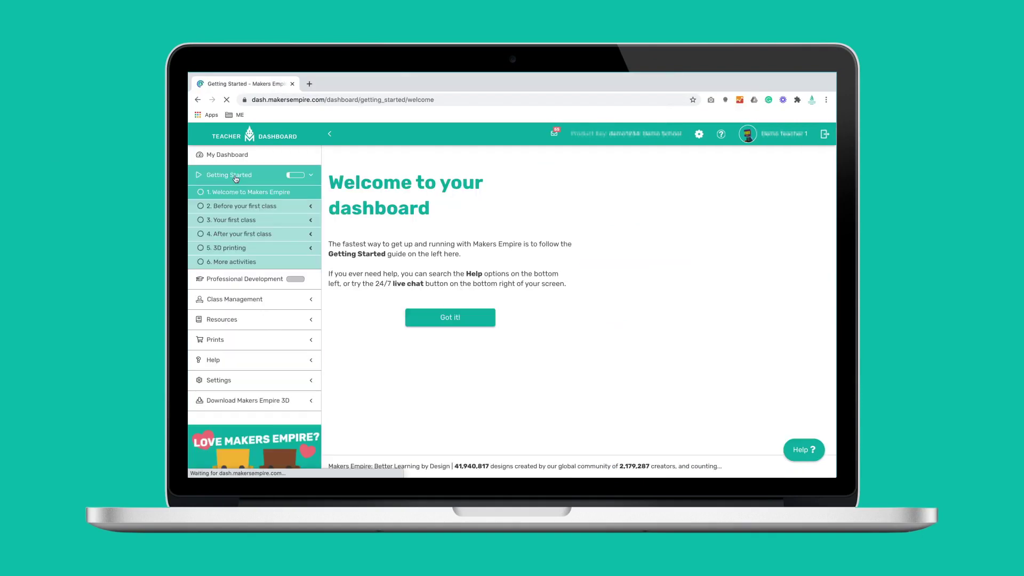
left_click(455, 318)
scroll(455, 318, "down", 3)
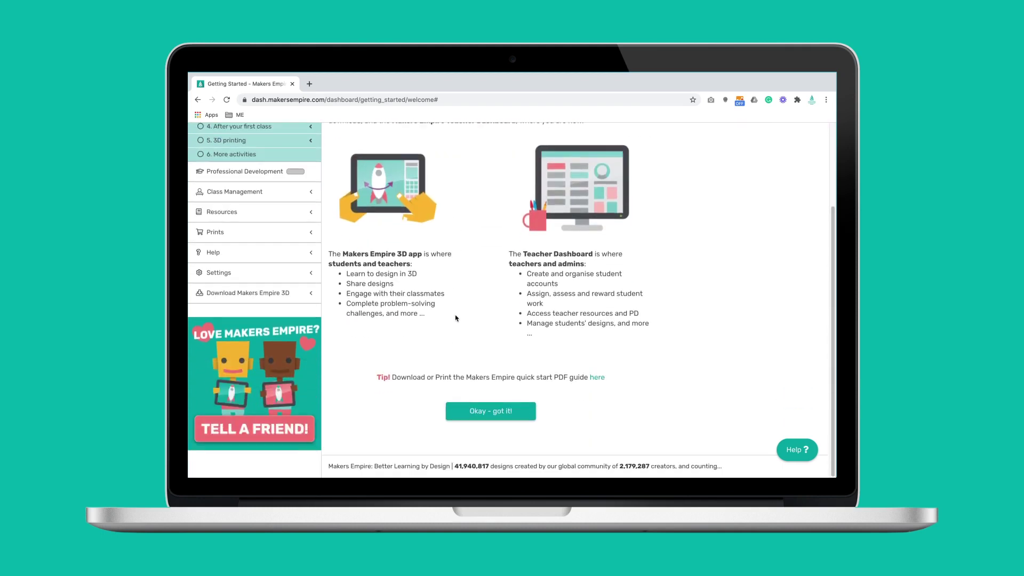
left_click(491, 410)
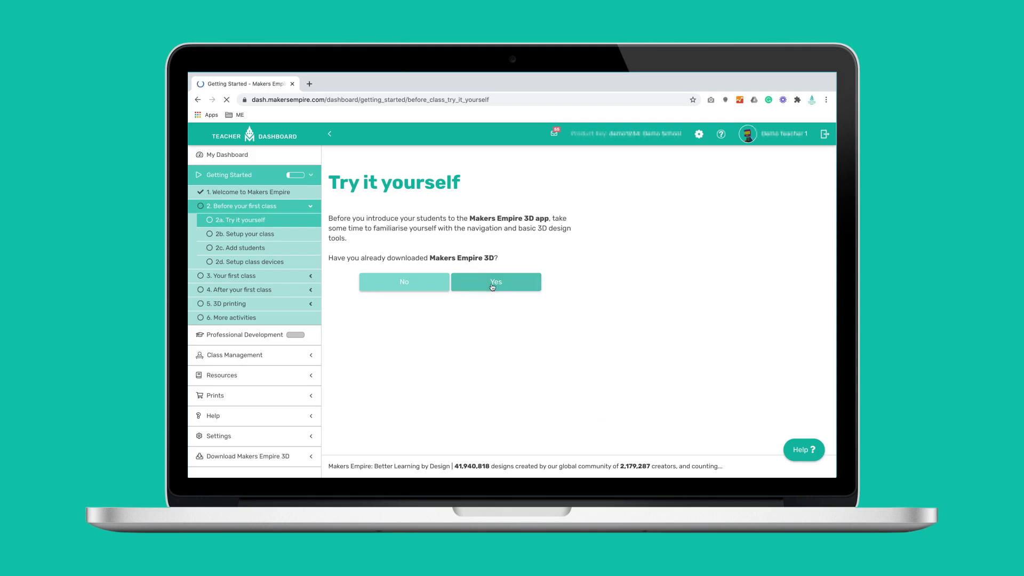
left_click(492, 286)
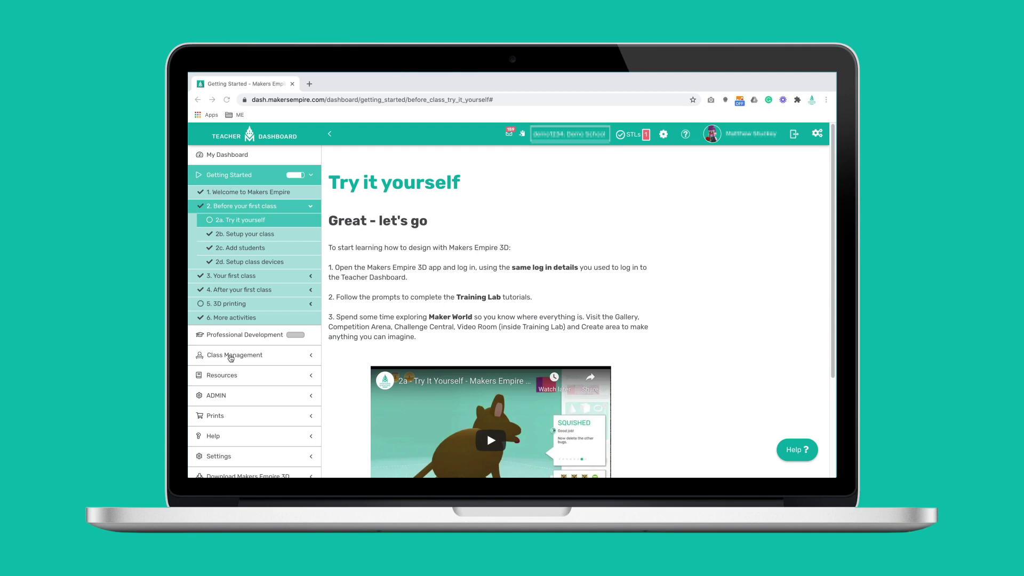
Open the Classes page under class management and select Demo Class 1.
left_click(230, 356)
left_click(247, 234)
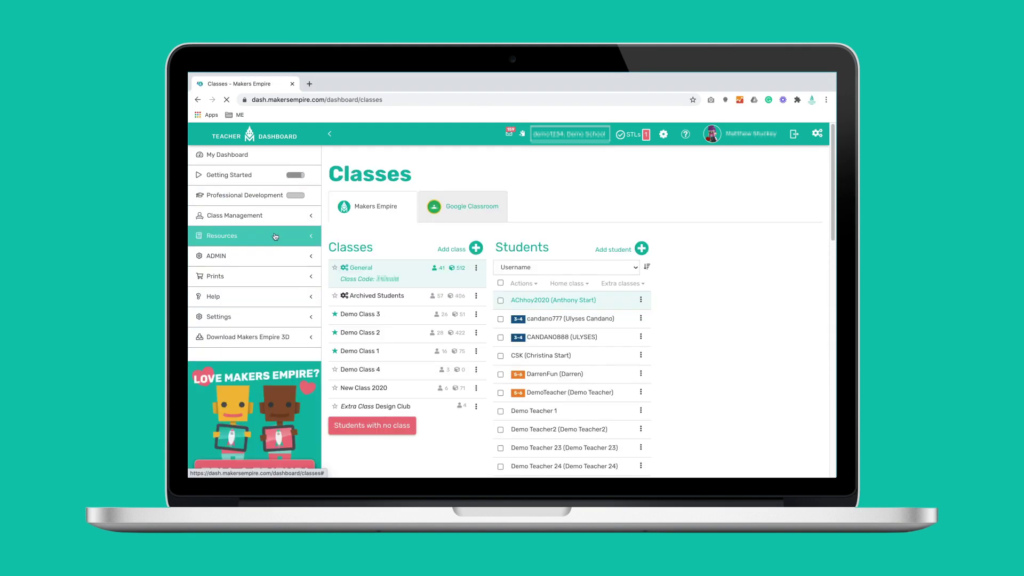
left_click(375, 352)
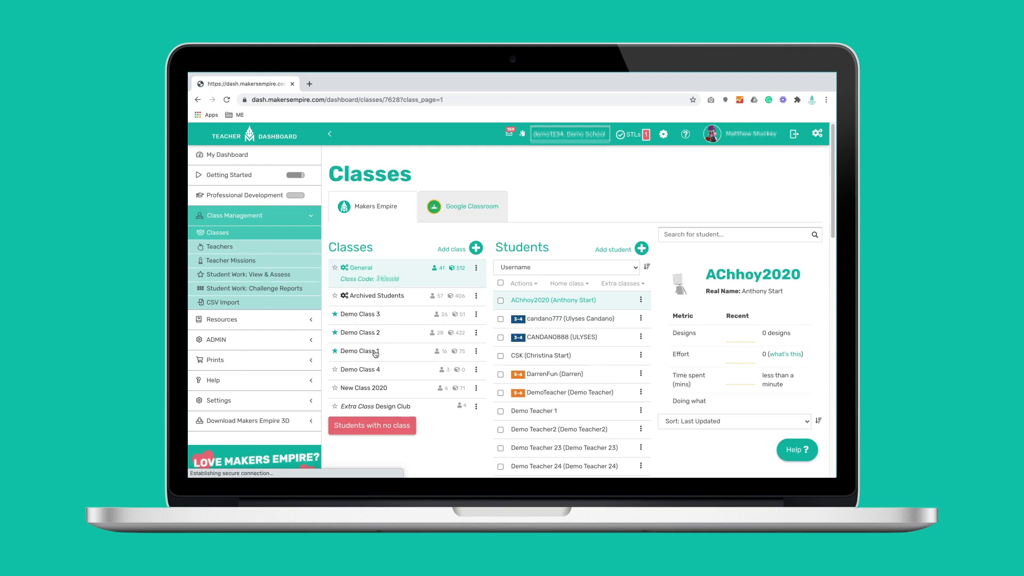
Create a new student in Demo Class 1 with a username, account password and real name, and close the form.
left_click(641, 249)
left_click(557, 213)
type("NewKid20210118")
key("Tab")
type("••••••••")
key("Tab")
left_click(533, 328)
type("New Kid")
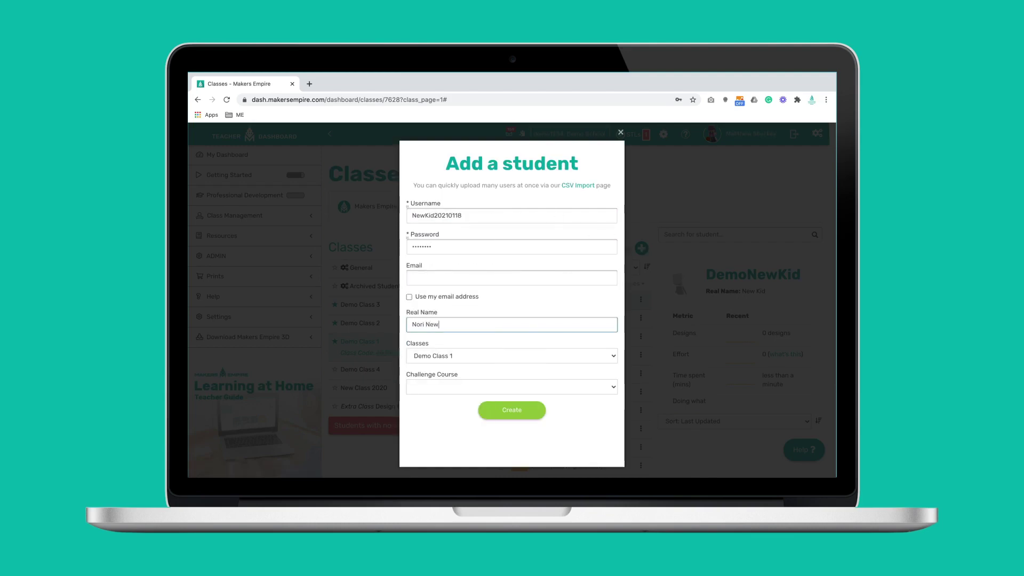
left_click(524, 412)
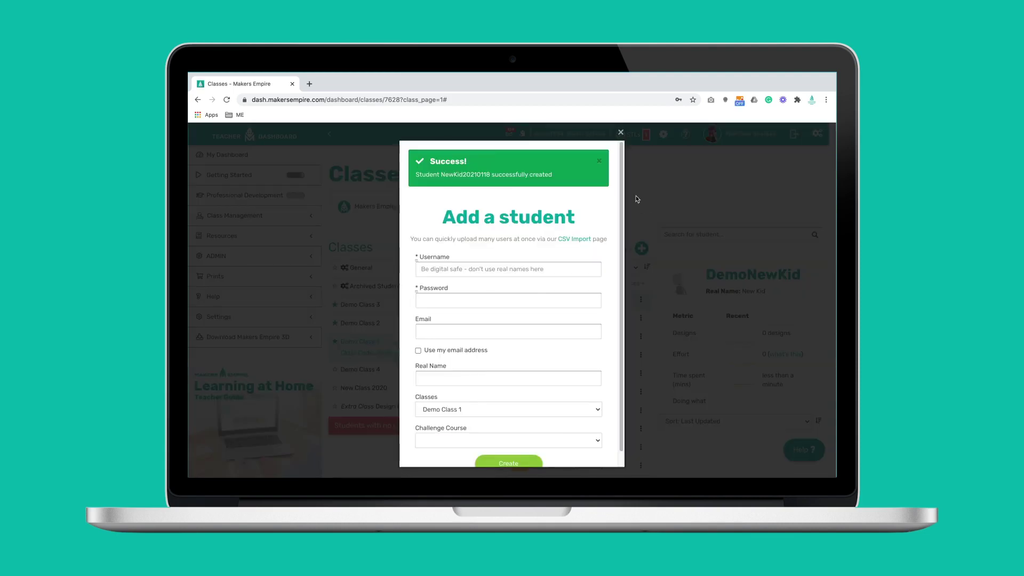
left_click(636, 177)
Give 20 tokens to the first, fifth, sixth and eighth students in Demo Class 1, and clear the selection.
left_click(500, 300)
left_click(500, 374)
left_click(500, 393)
left_click(500, 430)
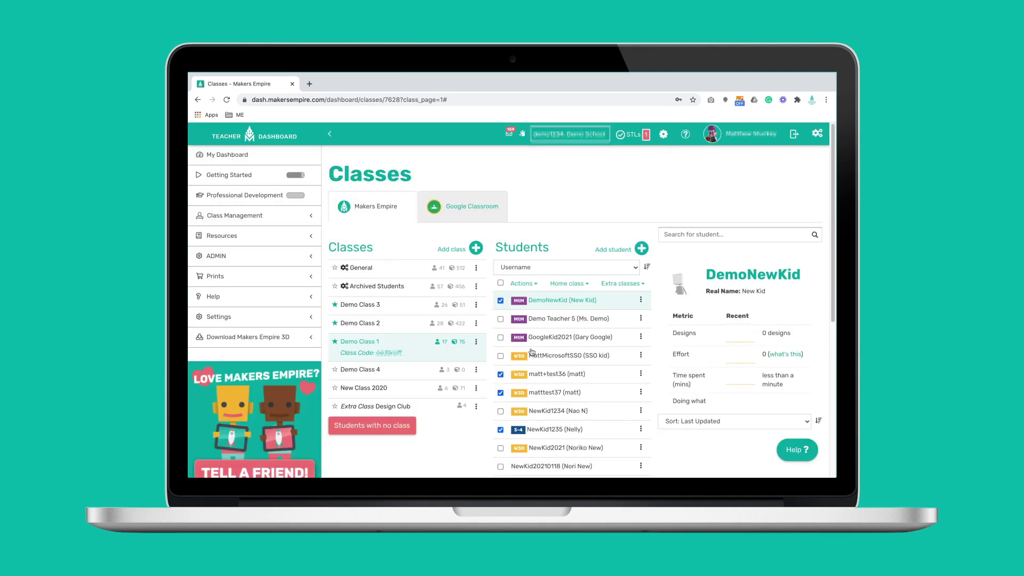
left_click(525, 284)
left_click(531, 312)
left_click(587, 313)
left_click(591, 325)
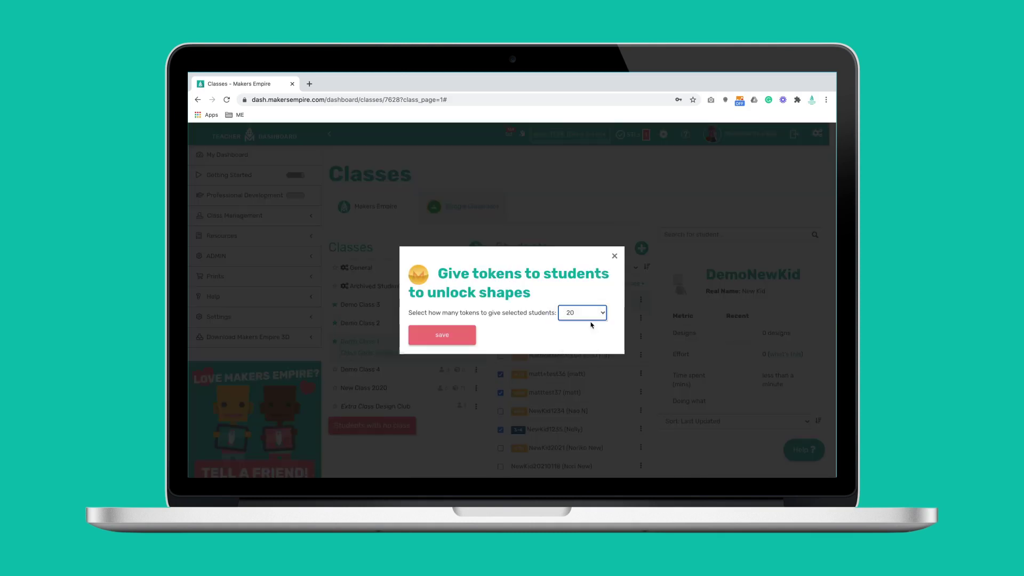
left_click(454, 340)
left_click(500, 374)
left_click(500, 393)
left_click(500, 429)
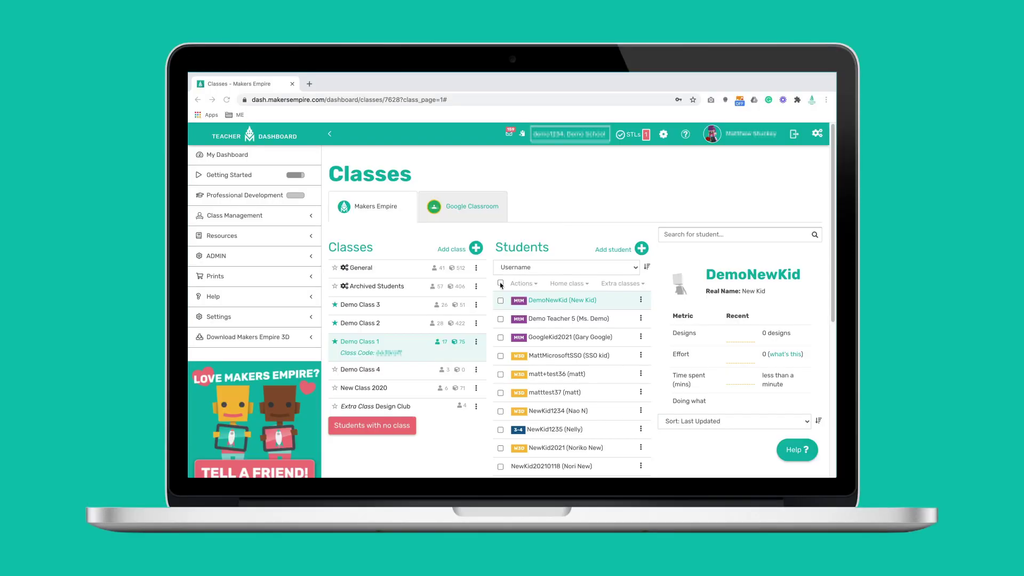
Select all students in Demo Class 1 and choose a Challenge Course for them.
left_click(500, 284)
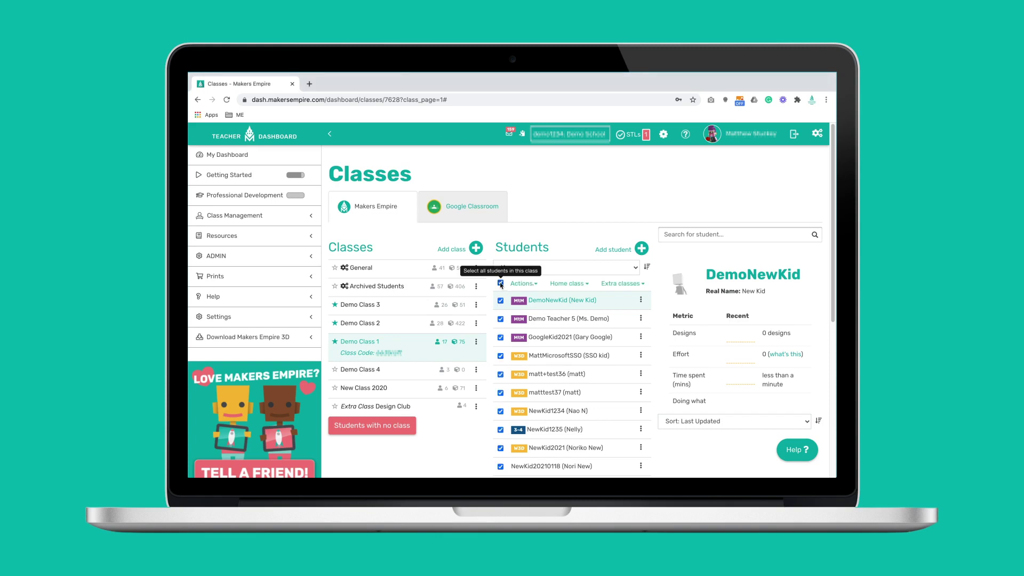
left_click(535, 287)
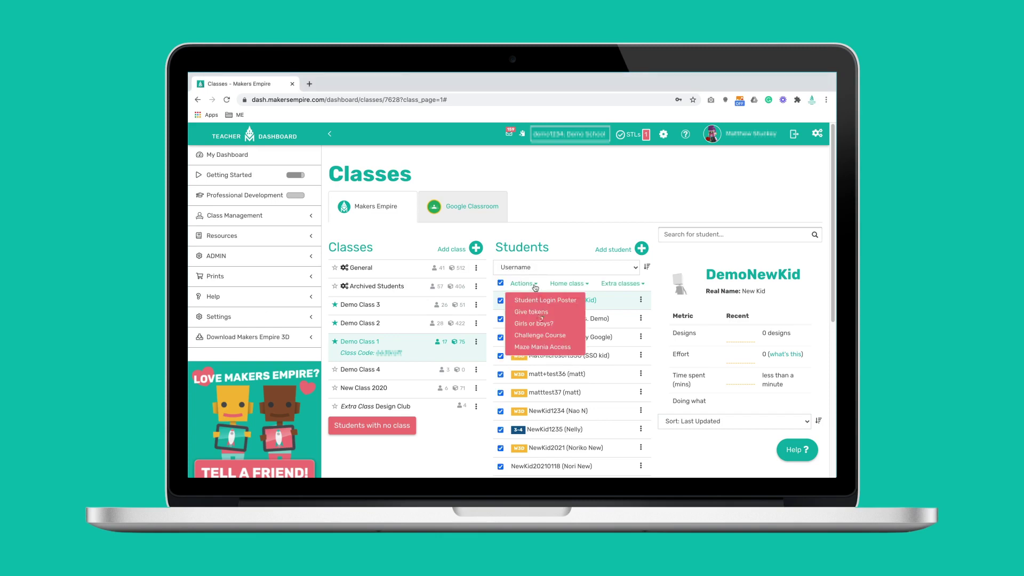
left_click(540, 335)
left_click(516, 308)
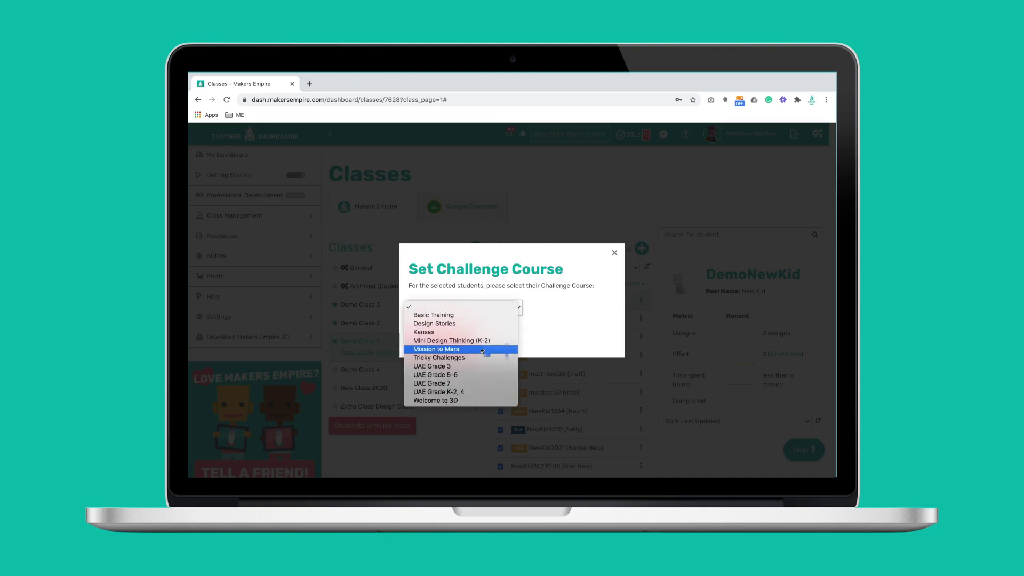
left_click(459, 399)
left_click(457, 360)
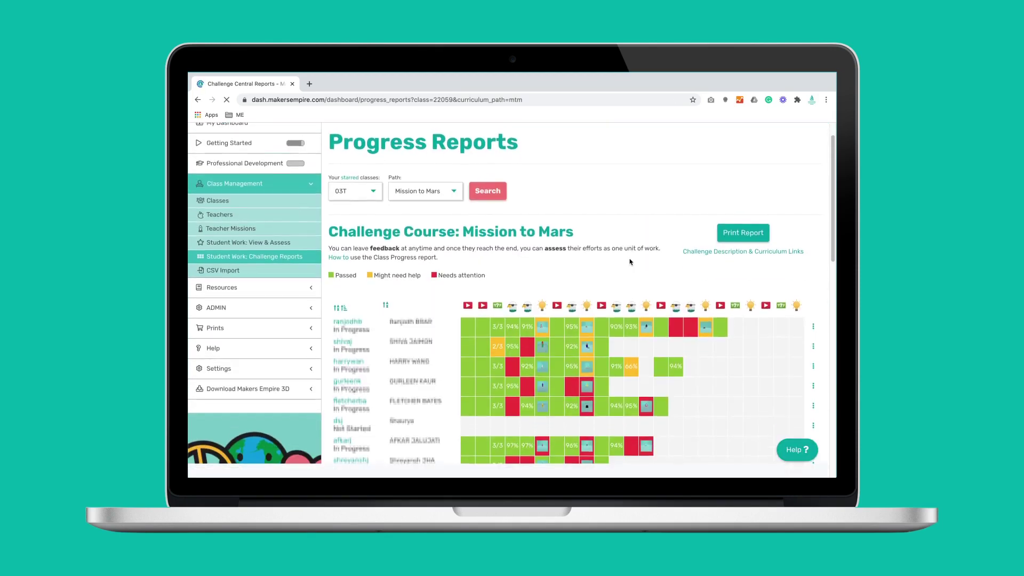
Review the Mission to Mars progress report and preview the first student's "Build your own space suit" design.
scroll(632, 261, "down", 1)
scroll(634, 266, "down", 4)
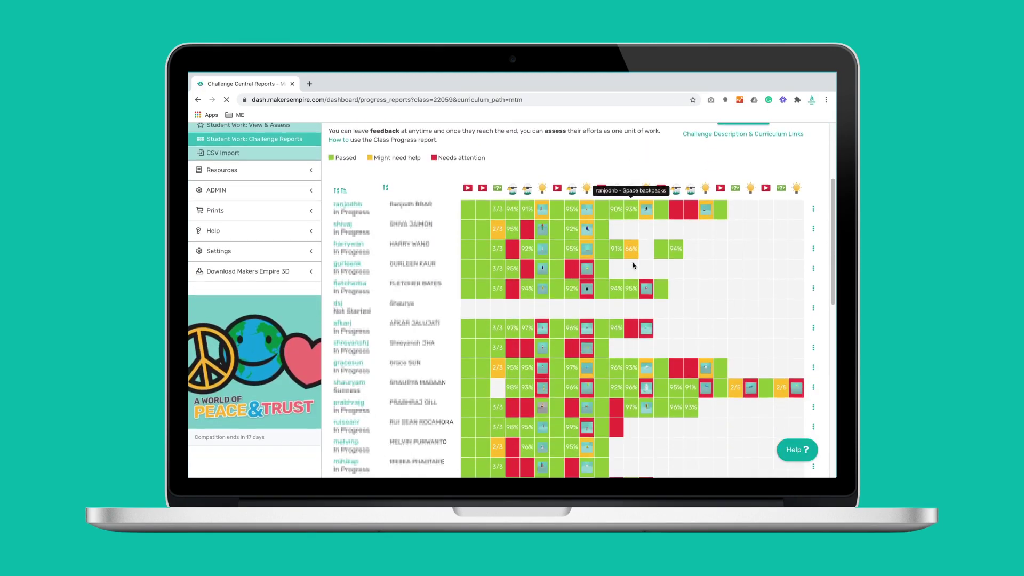
left_click(646, 322)
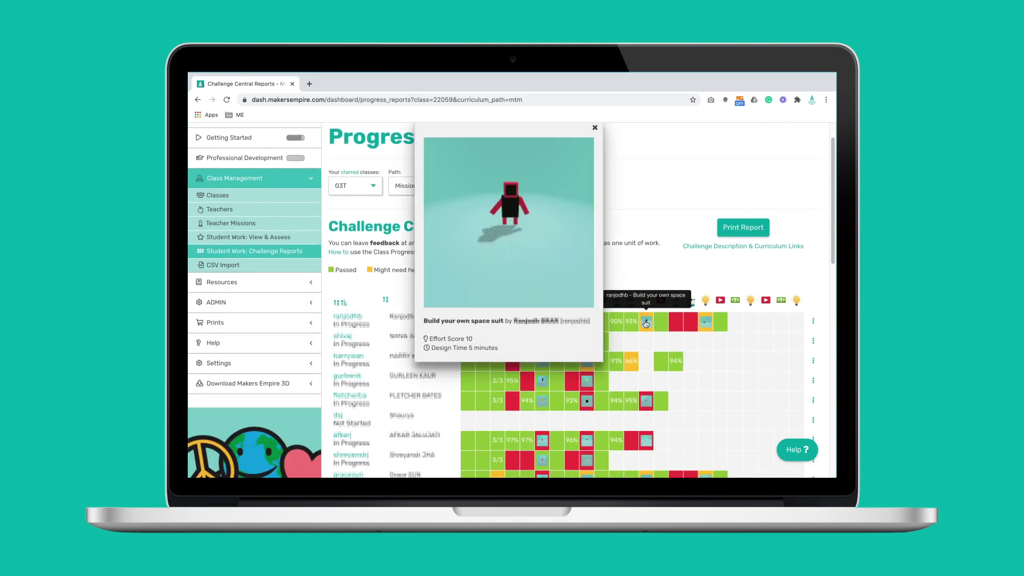
Draft the feedback "I think this is worth trying again - some good ideas!" for the first student and close the form without sending.
left_click(812, 321)
left_click(747, 342)
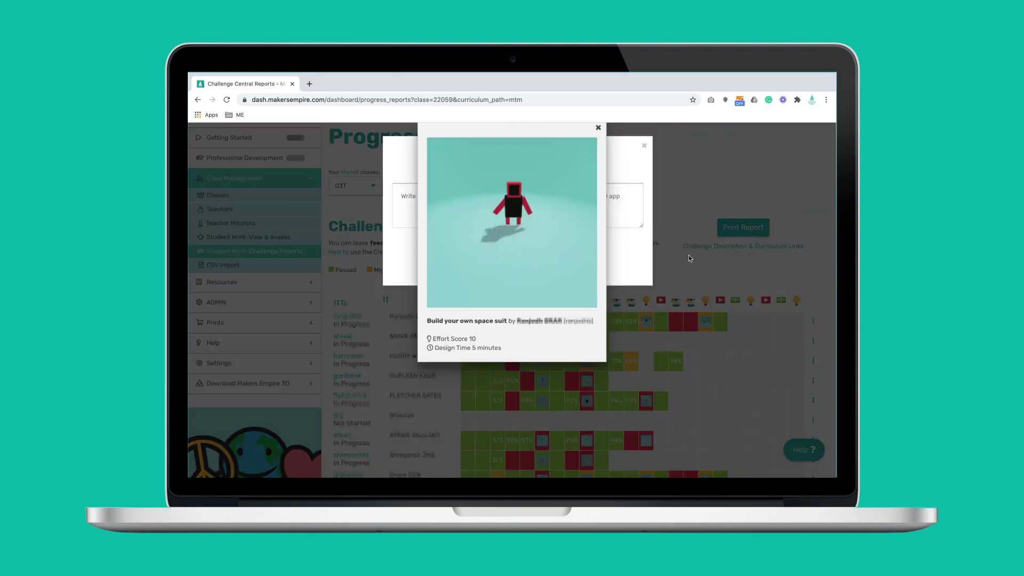
left_click(598, 127)
left_click(498, 191)
type("I ")
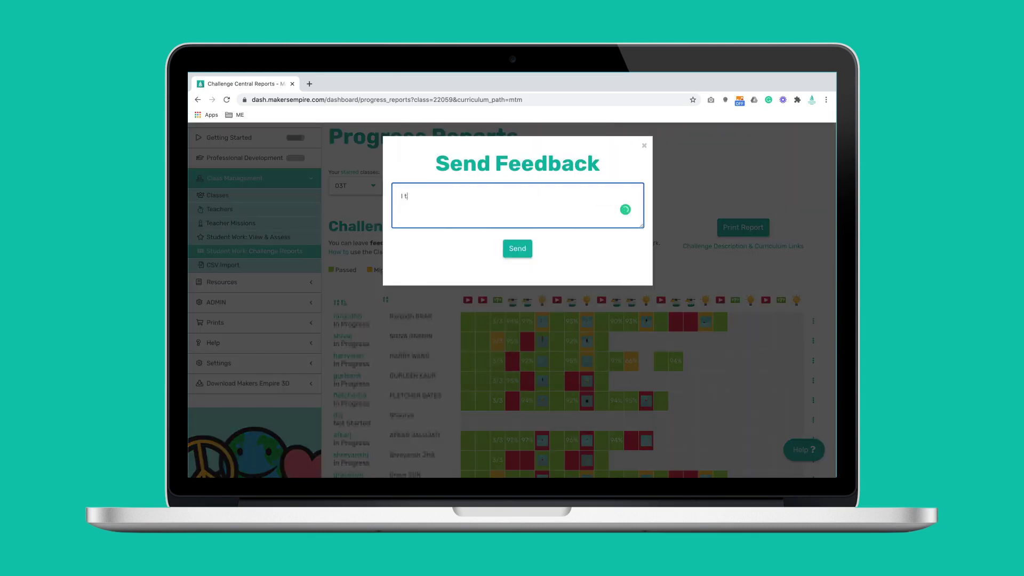
type("think this is worth trying again - some good ideas!")
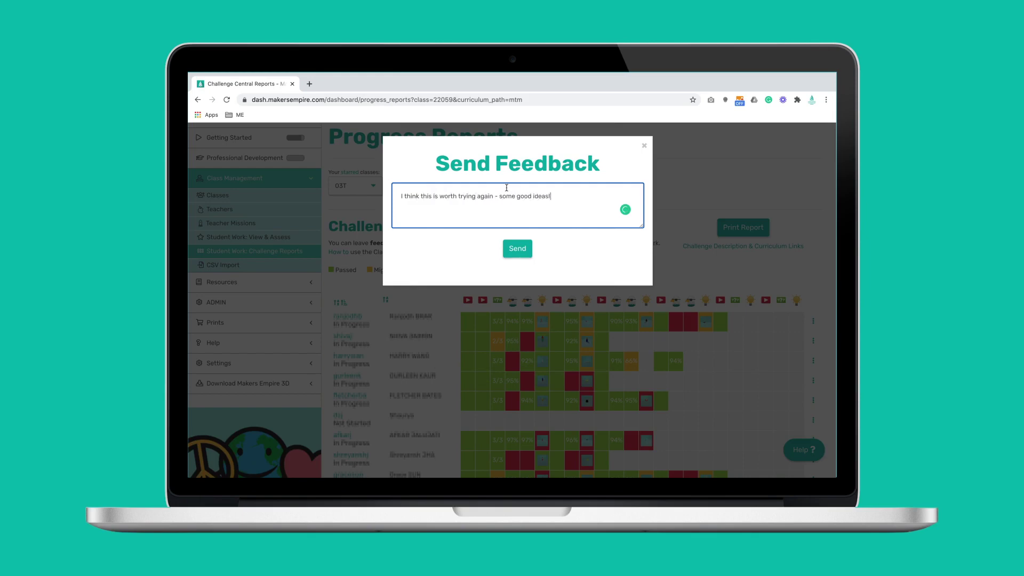
left_click(644, 145)
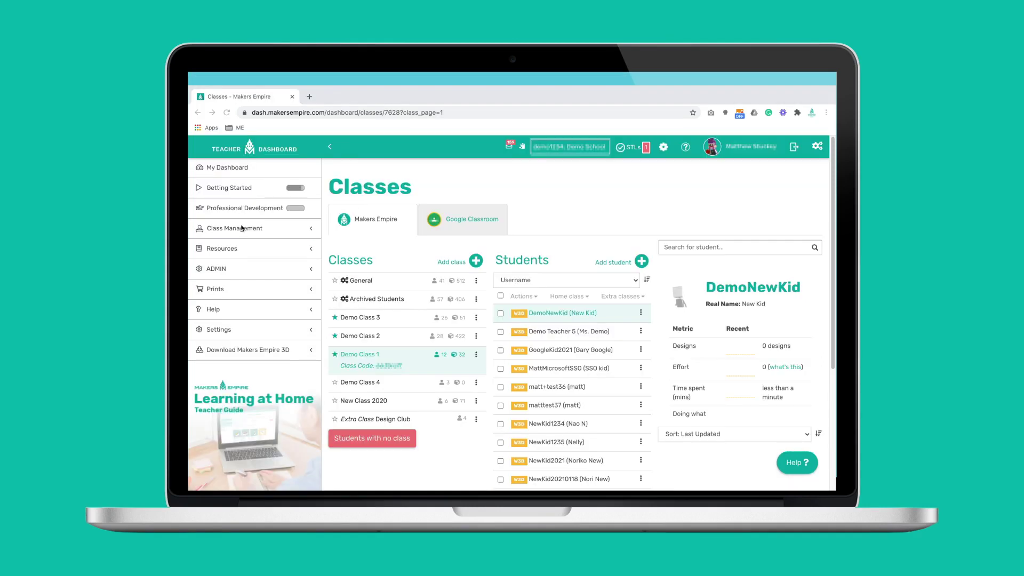
Search student work to view and assess for Demo Class 2's Teacher Missions, using the assigned mission "Make a hat for a bunny".
left_click(242, 228)
left_click(244, 289)
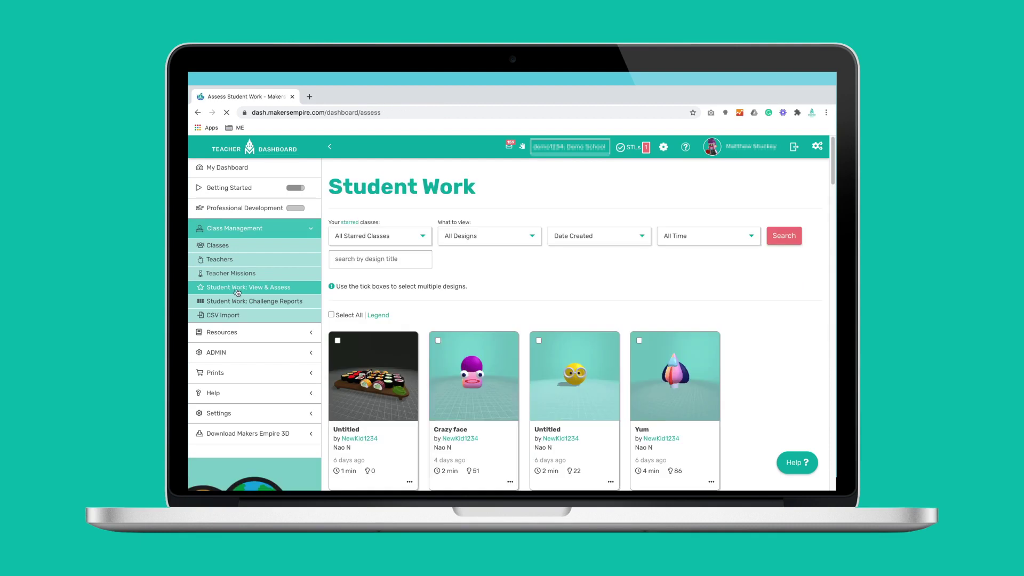
left_click(376, 235)
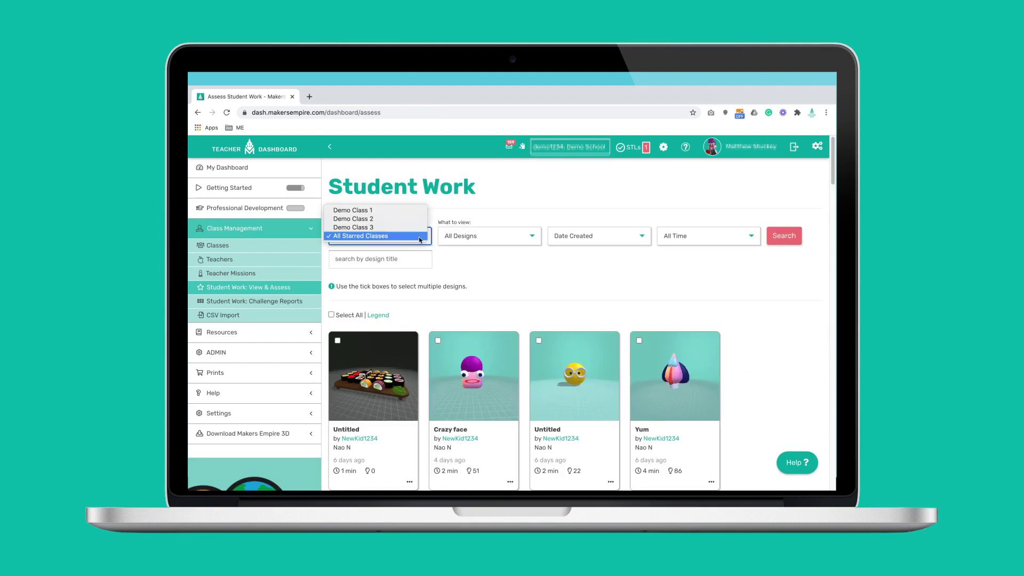
left_click(411, 218)
left_click(494, 236)
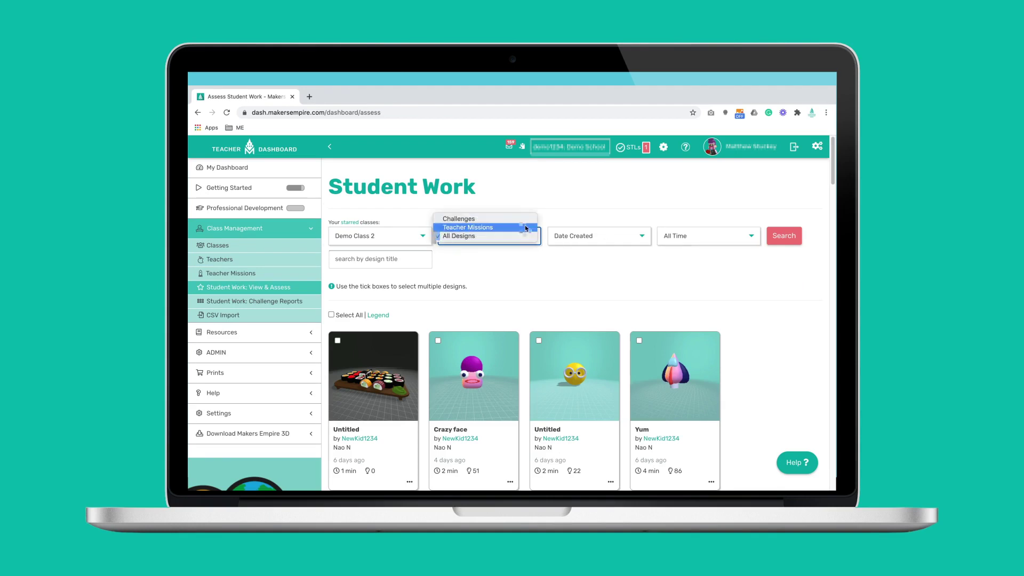
left_click(525, 227)
left_click(748, 237)
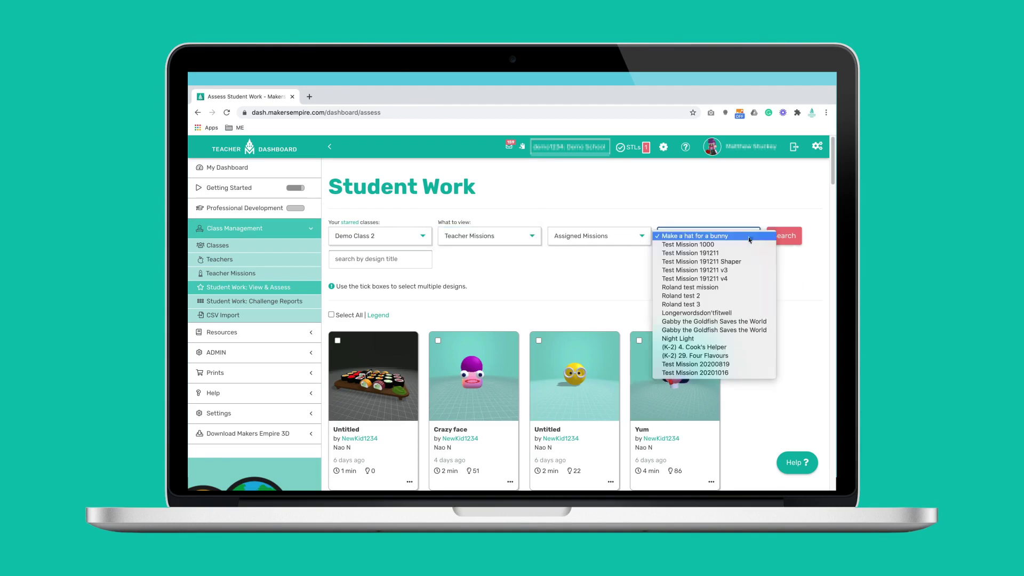
left_click(749, 238)
left_click(782, 238)
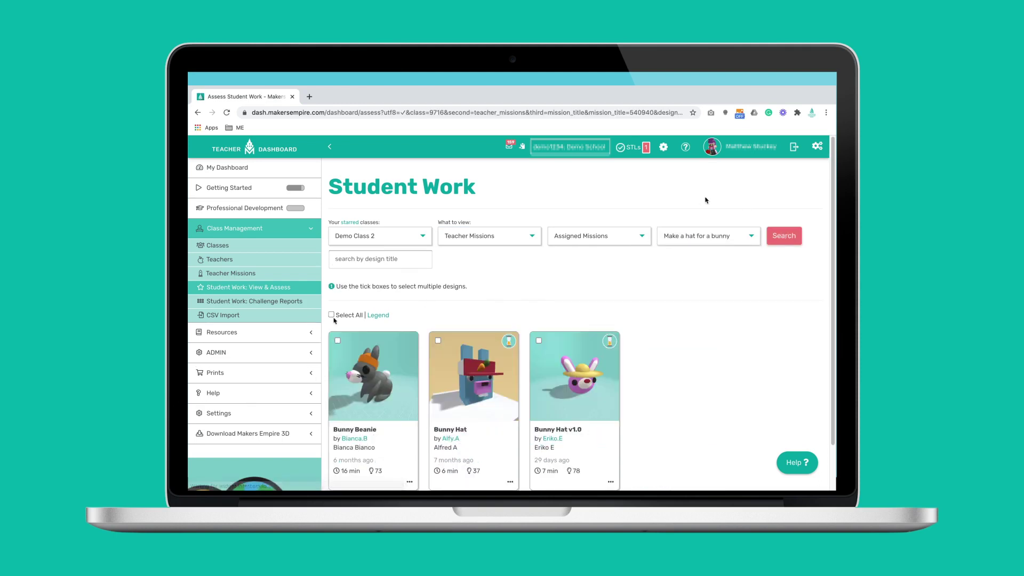
Select all the bunny hat designs found and open the assessment comment options for them.
left_click(331, 315)
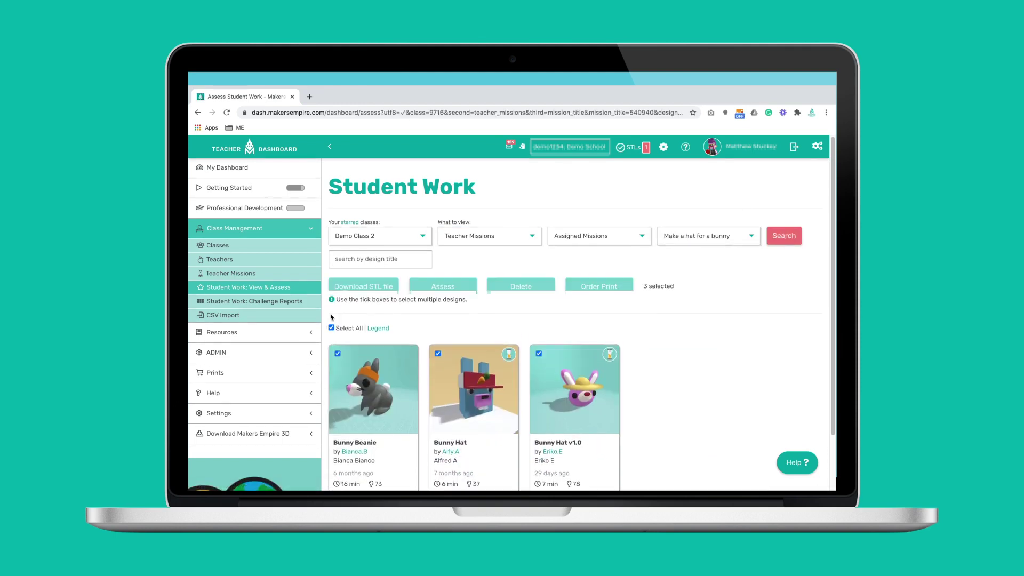
left_click(443, 288)
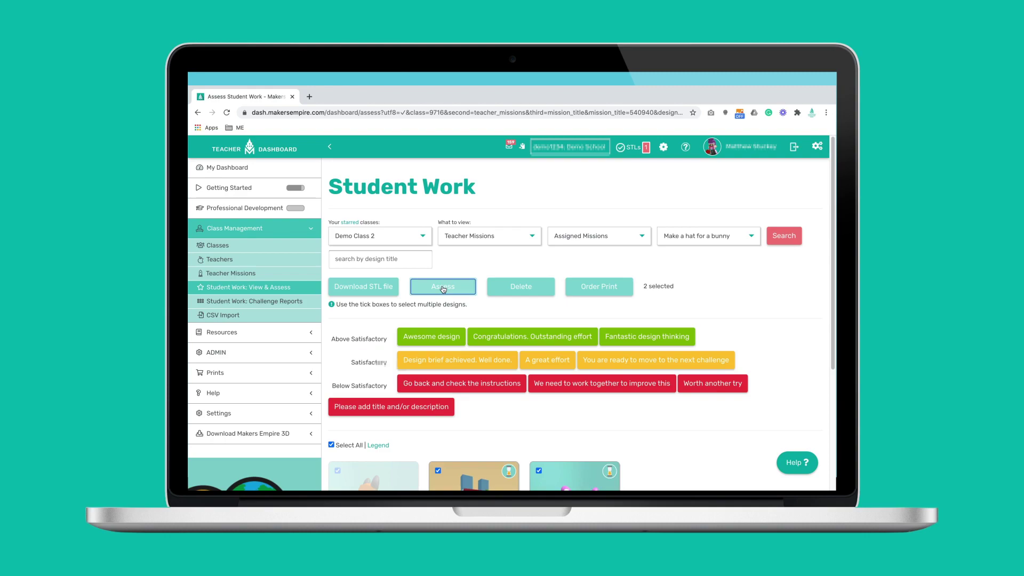